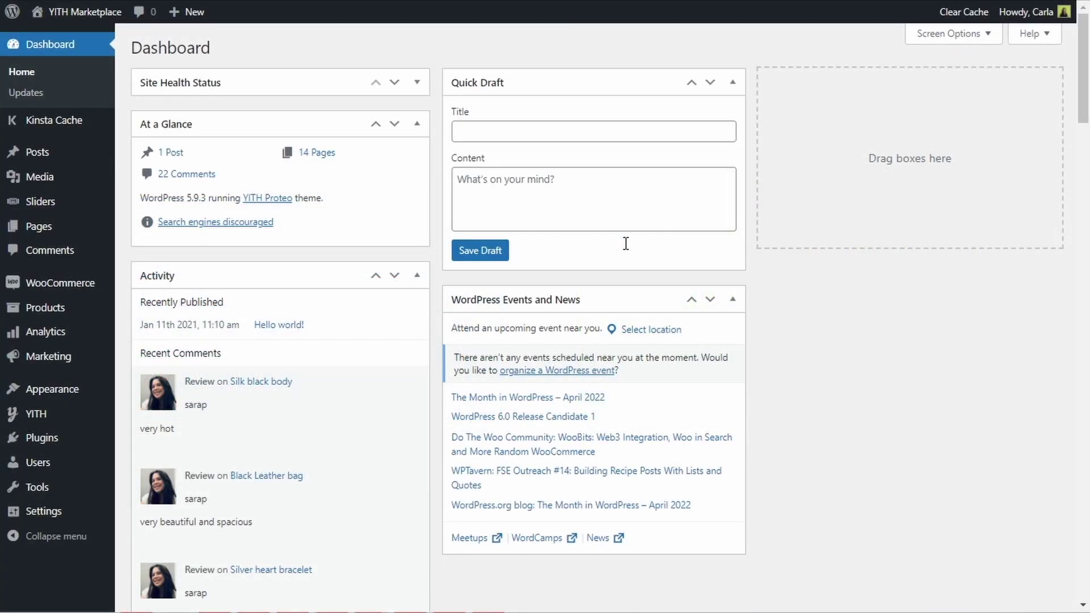
- In YITH Gift Cards General settings, set 'Disable code generation in physical gift cards' to YES and save
mouse_move(53, 417)
left_click(158, 418)
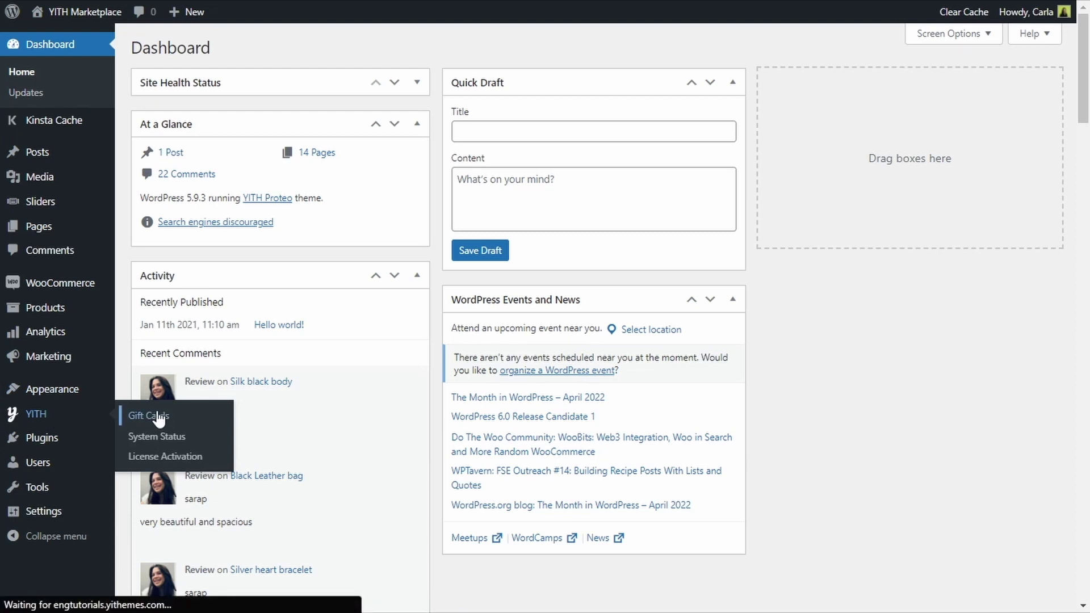
left_click(230, 107)
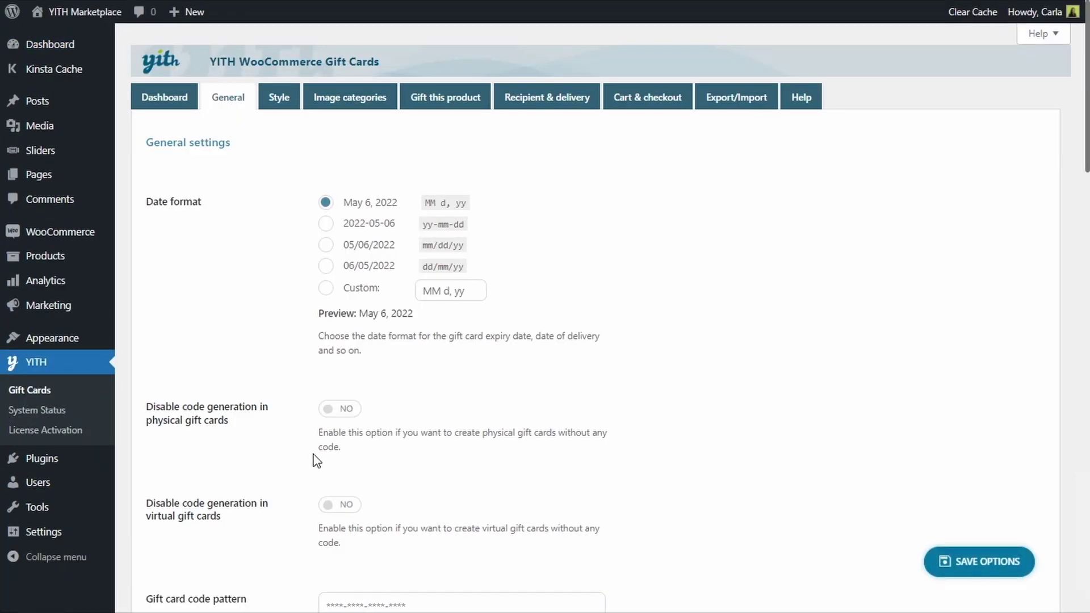
left_click(337, 409)
left_click(978, 560)
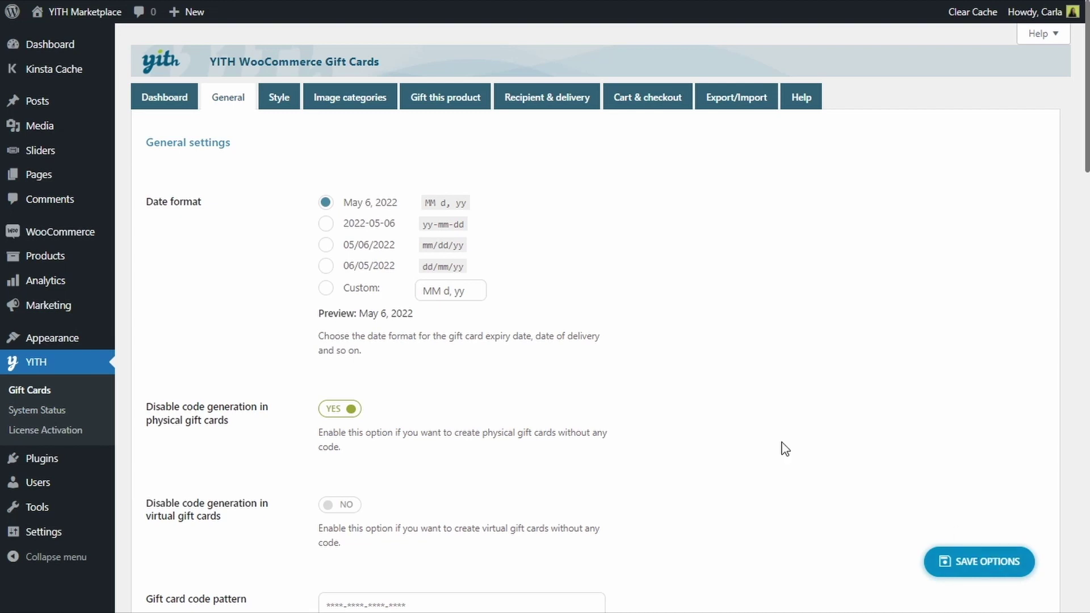
- Create a new product titled 'Physical Gift Card' and set its product type to Gift card
mouse_move(22, 256)
left_click(149, 279)
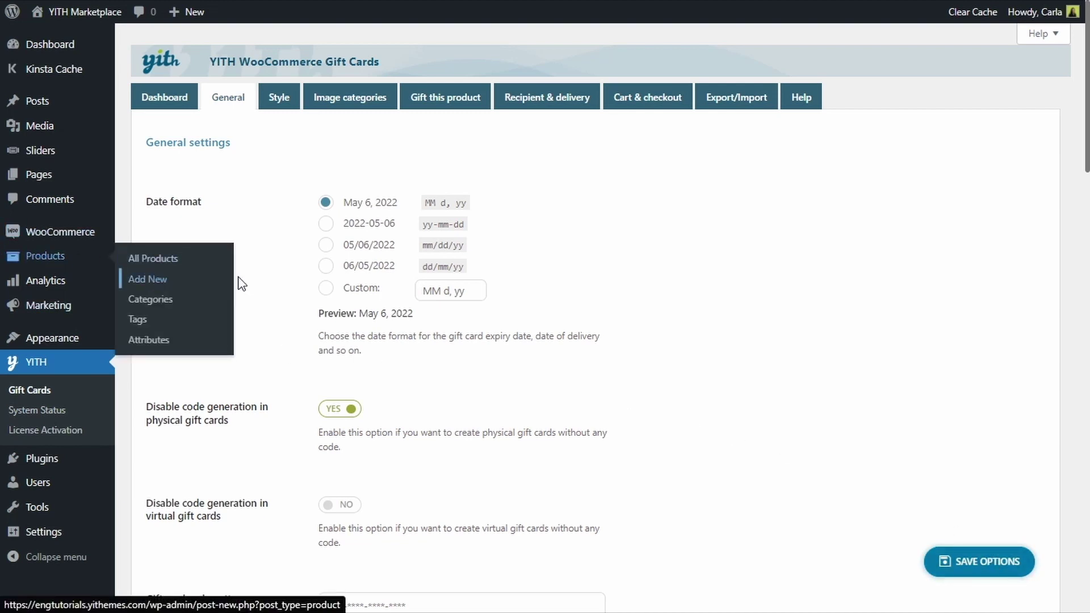
type("Physical Gift Card")
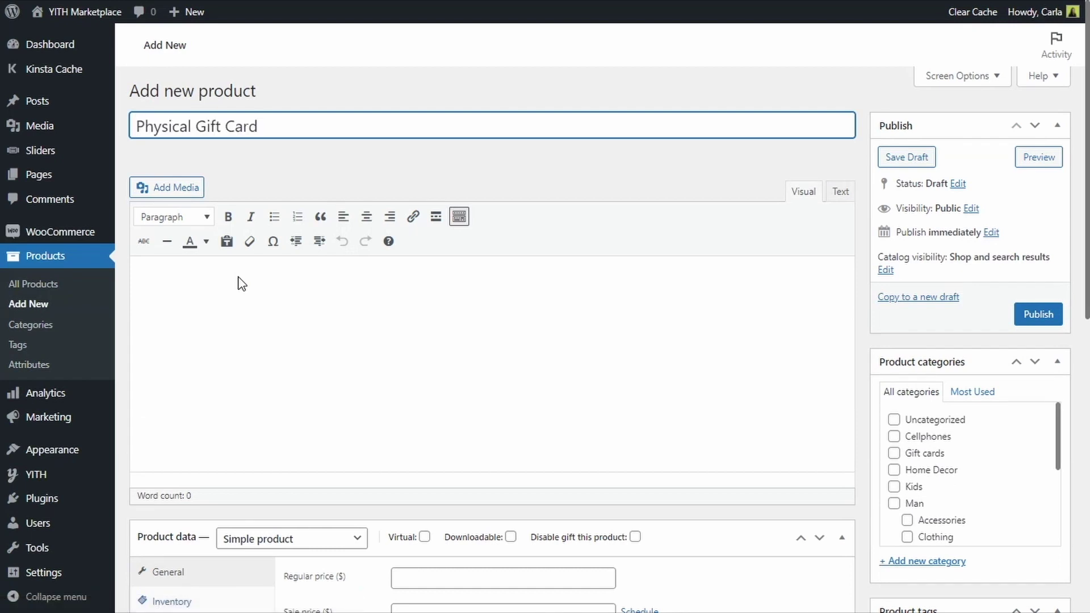
scroll(241, 284, "down", 5)
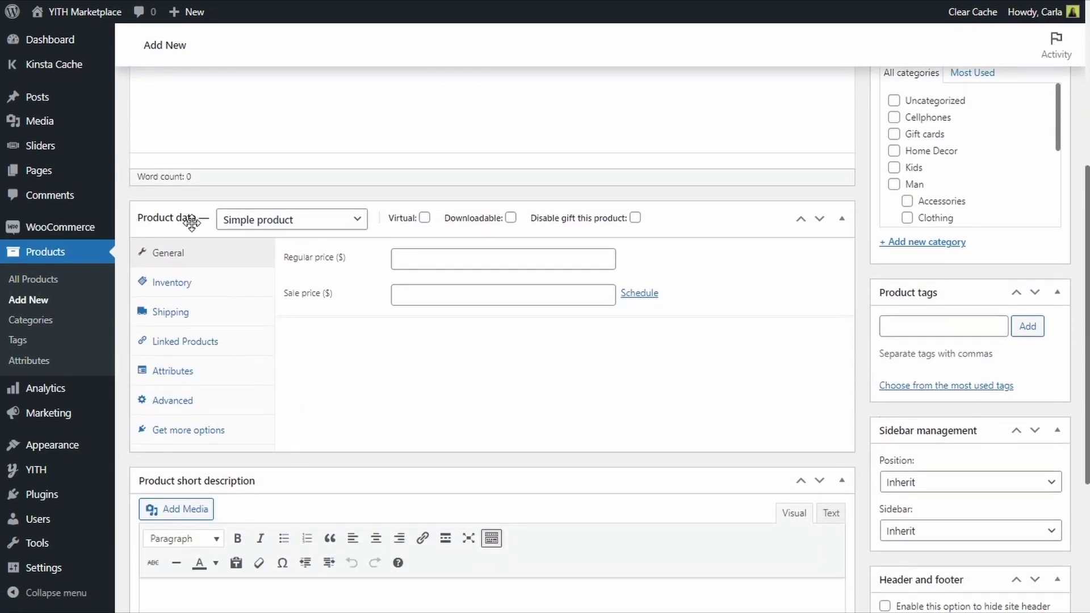
left_click(312, 221)
left_click(282, 322)
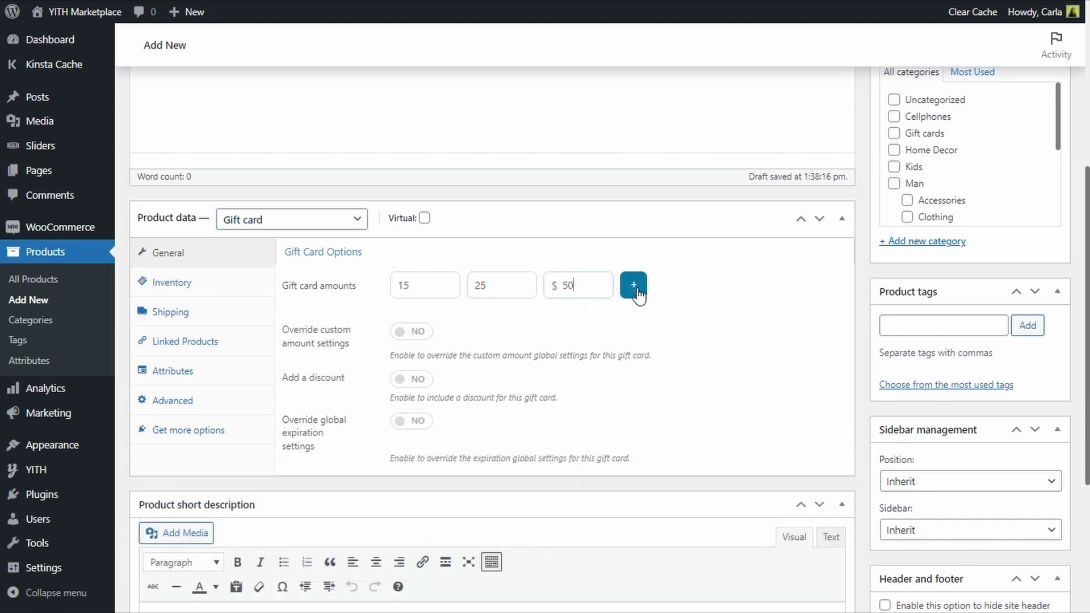
- Give the product amounts 15, 25 and 50, a short description, and the Gift cards category
left_click(635, 285)
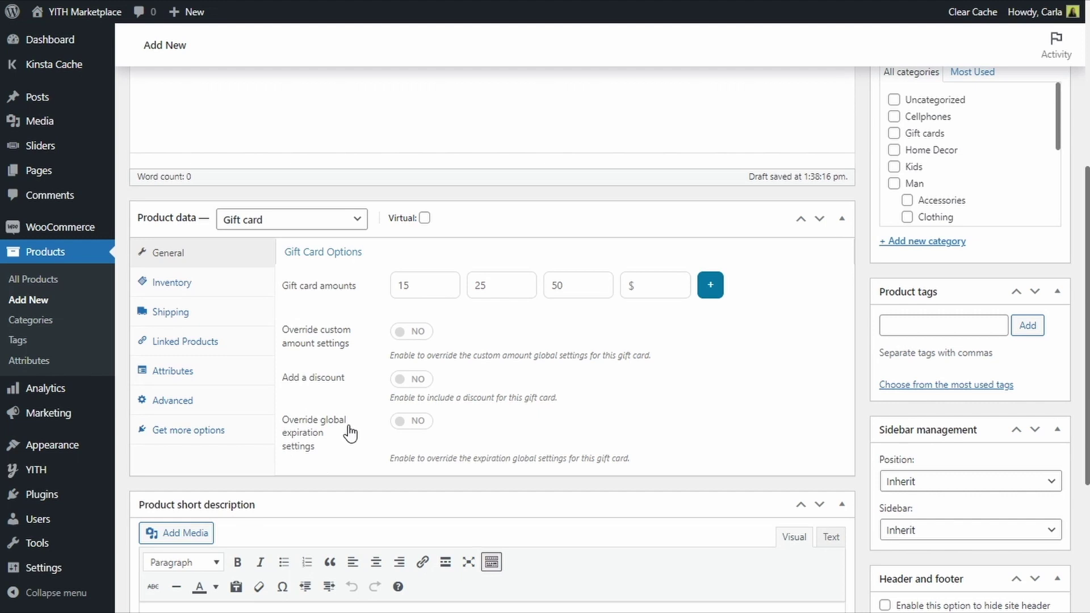
scroll(350, 433, "down", 5)
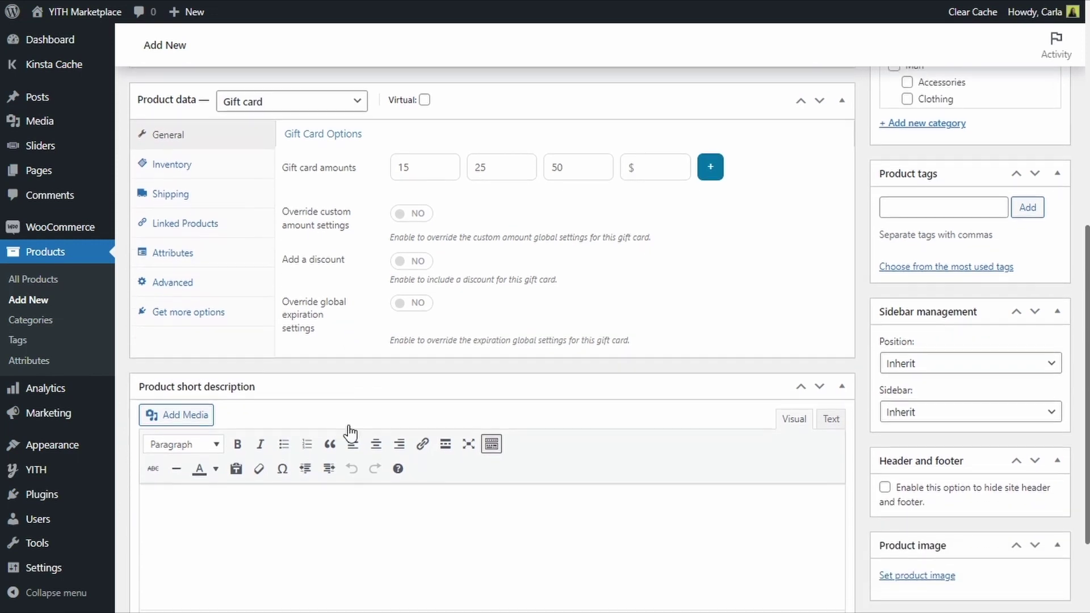
left_click(350, 425)
type("Physical gift card with a pre-printed code that can be used in our shop as a discount!")
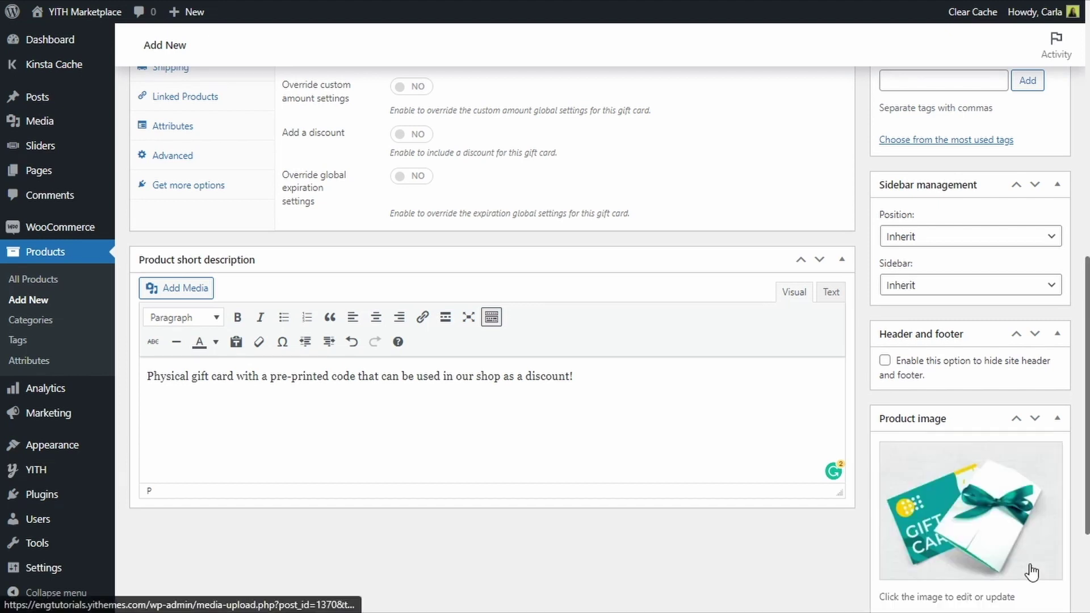
scroll(1032, 571, "up", 6)
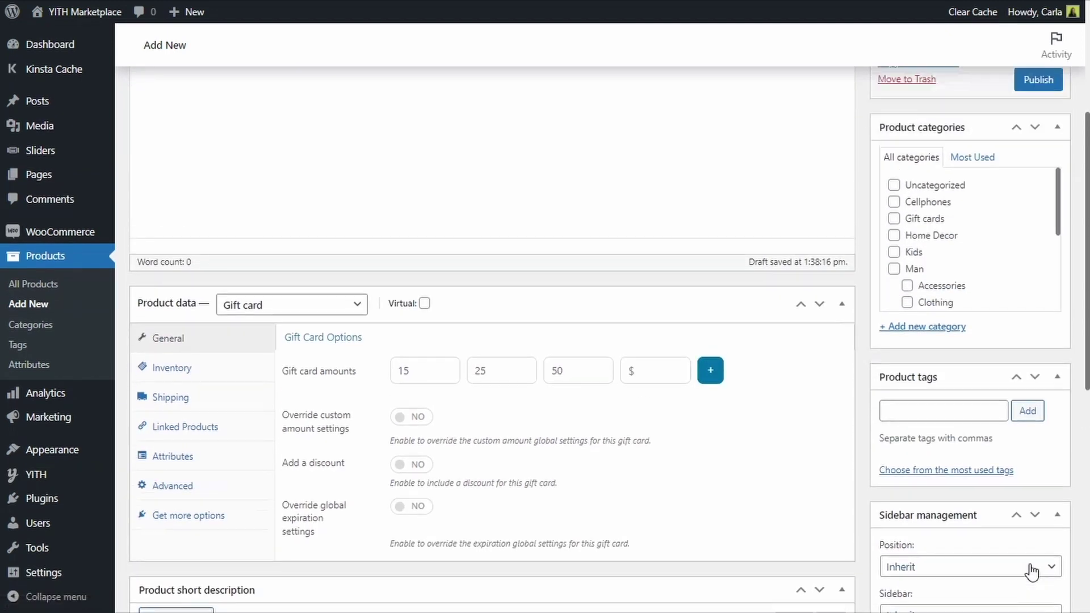
scroll(1032, 570, "up", 1)
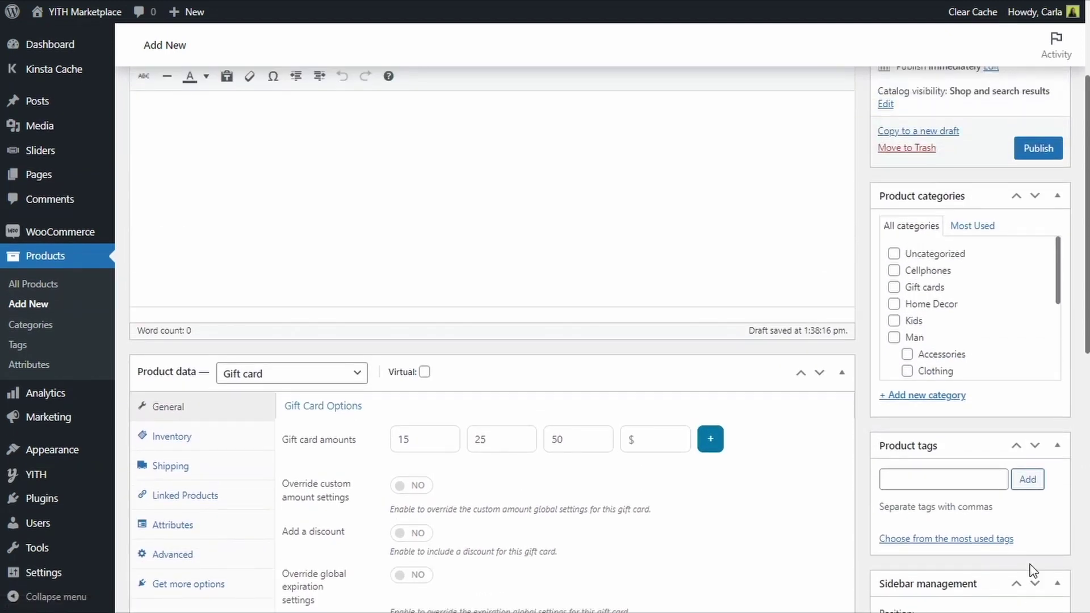
left_click(894, 287)
scroll(1015, 321, "up", 3)
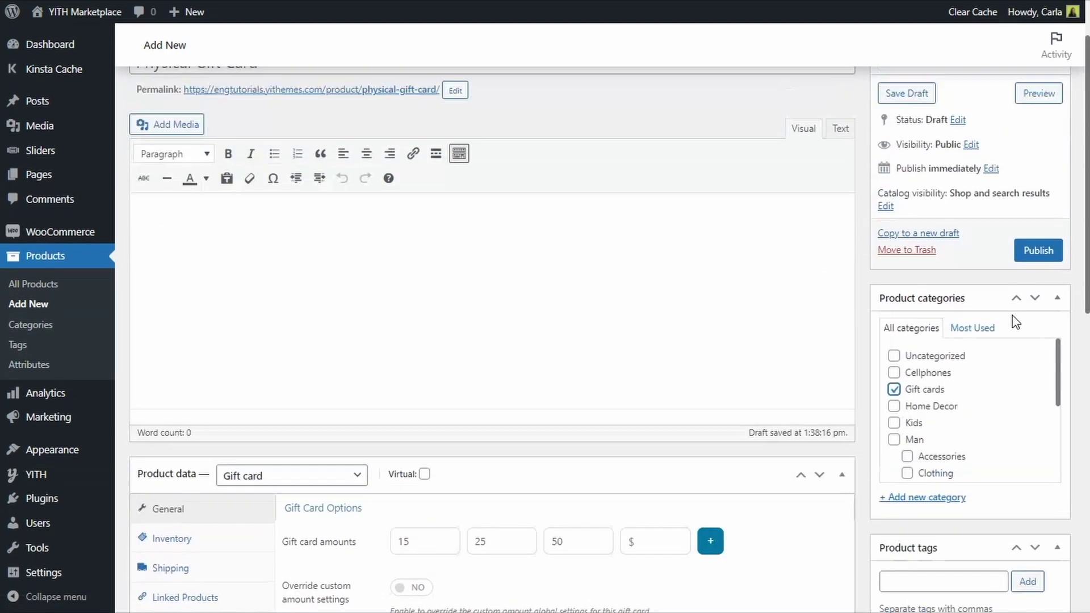
- Publish the Physical Gift Card and view its live page with $15, $25, $50 and custom amounts
left_click(1036, 317)
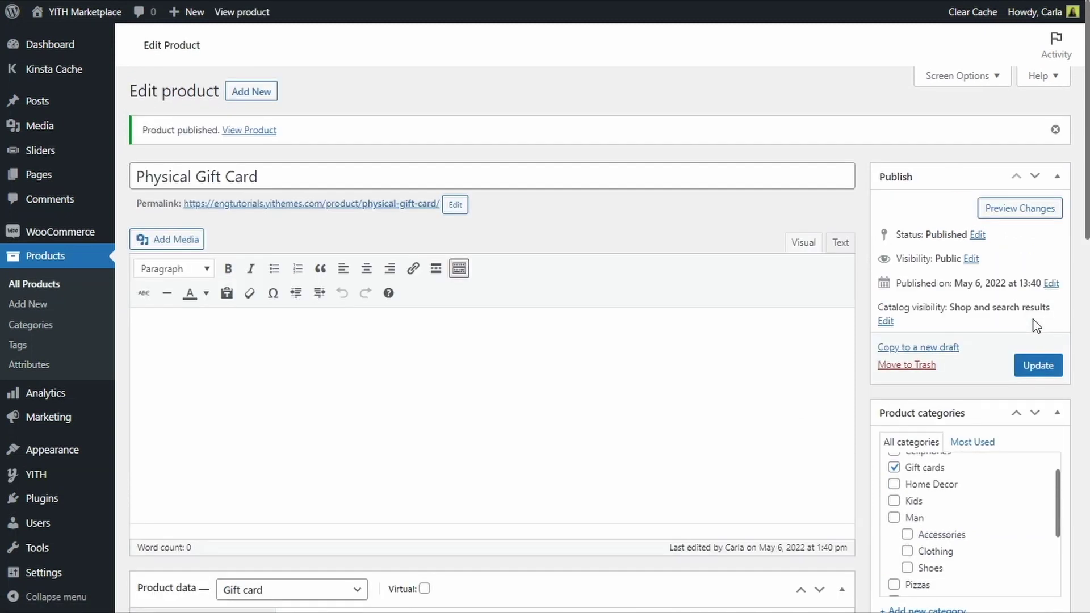
left_click(313, 210)
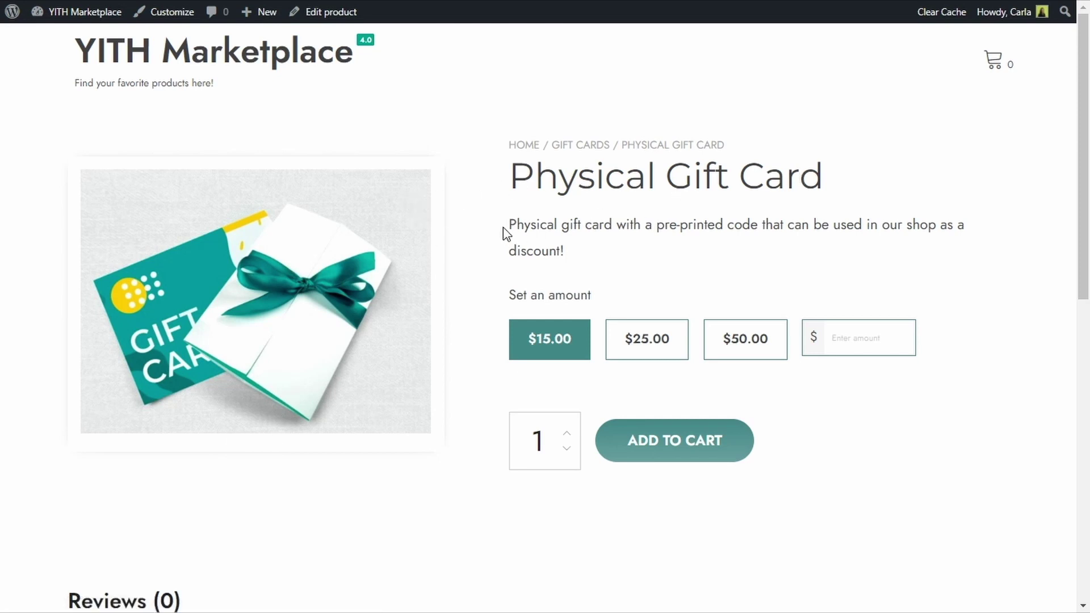
left_click_drag(506, 226, 837, 254)
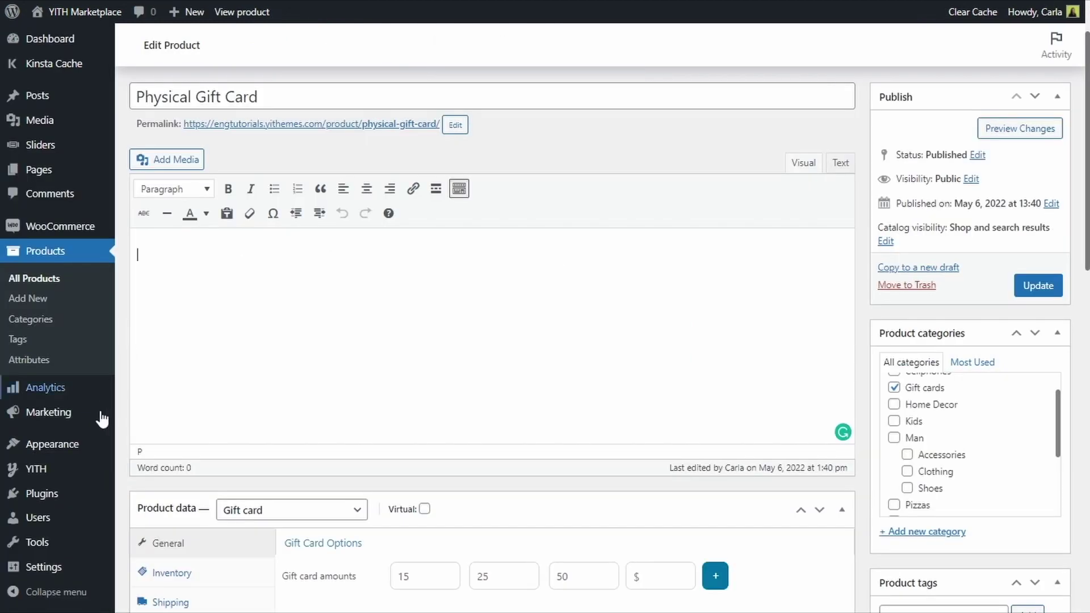
- Enable printed messages and sender/recipient names for physical gift cards under Recipient & delivery, and save
mouse_move(68, 469)
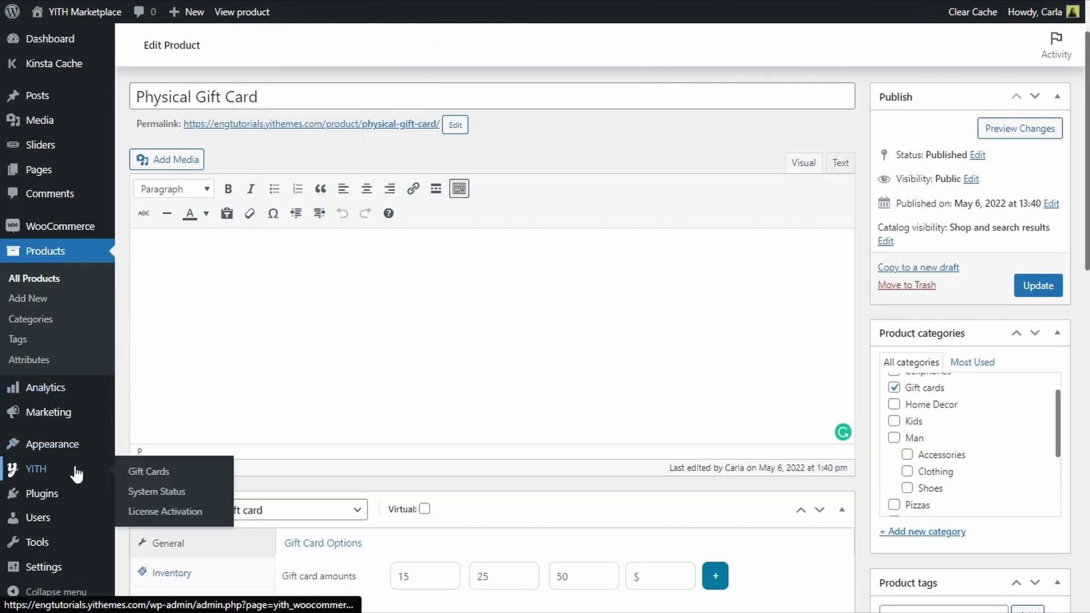
left_click(151, 471)
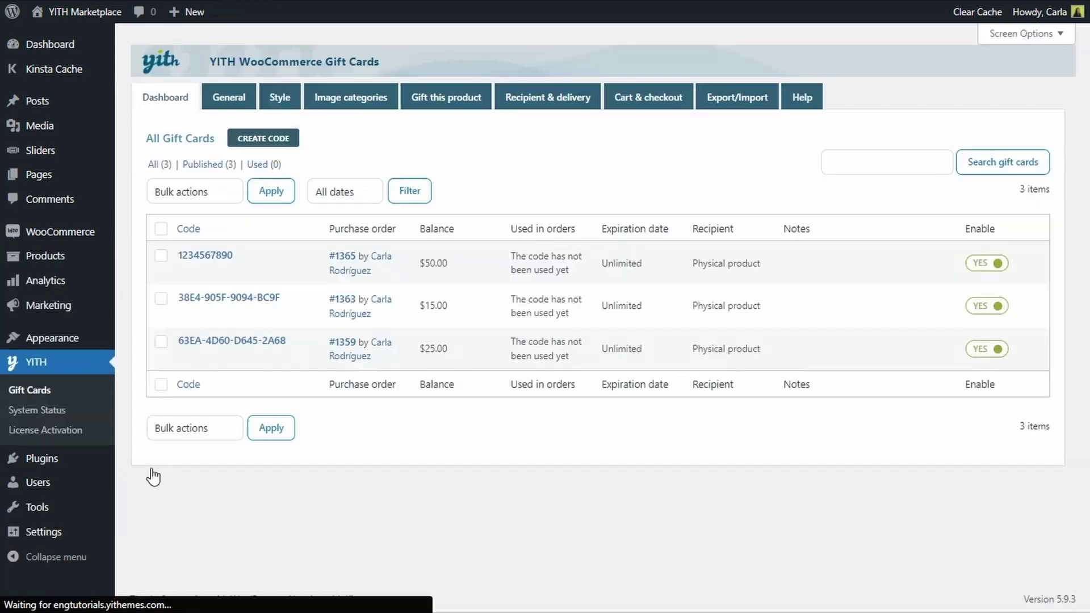
left_click(584, 102)
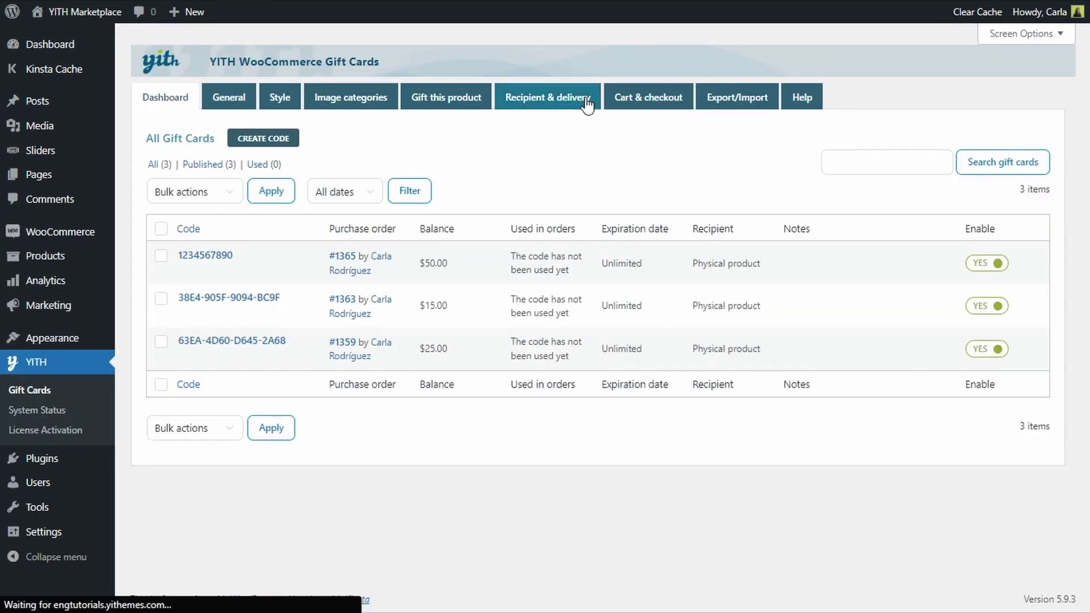
scroll(331, 369, "down", 10)
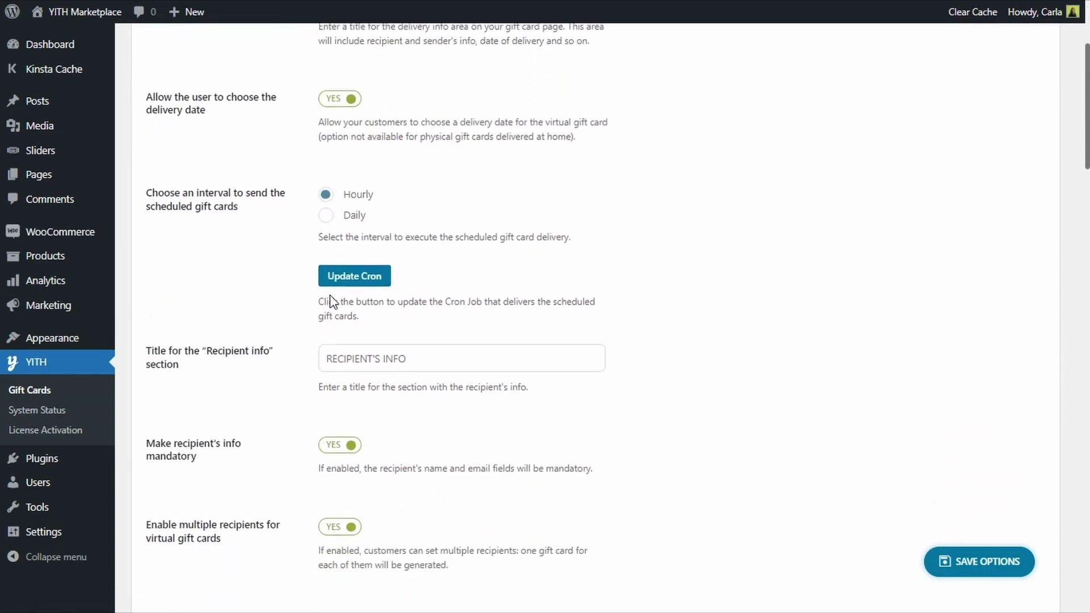
scroll(333, 300, "down", 6)
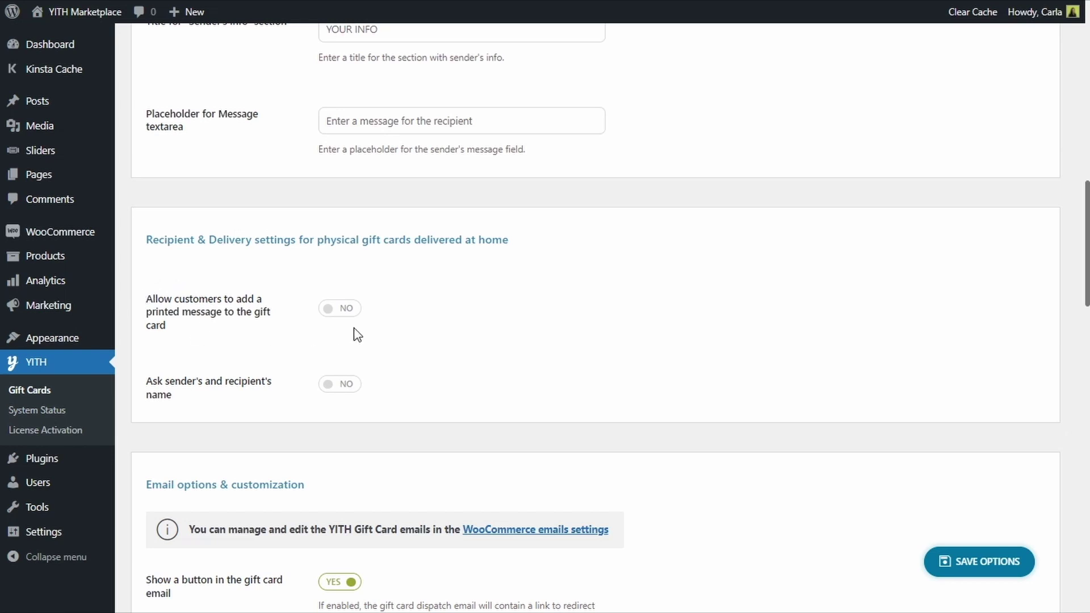
left_click(346, 312)
left_click(332, 386)
left_click(980, 561)
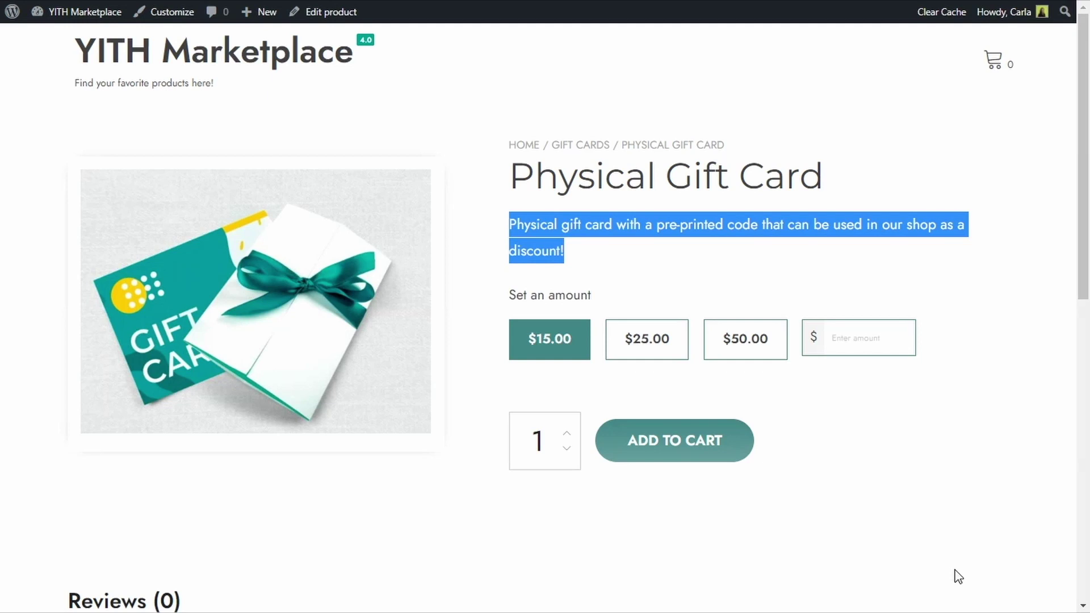
- Add a $75 gift card with sender and recipient names and the message 'This is a gift for you :)' to the cart
key("F5")
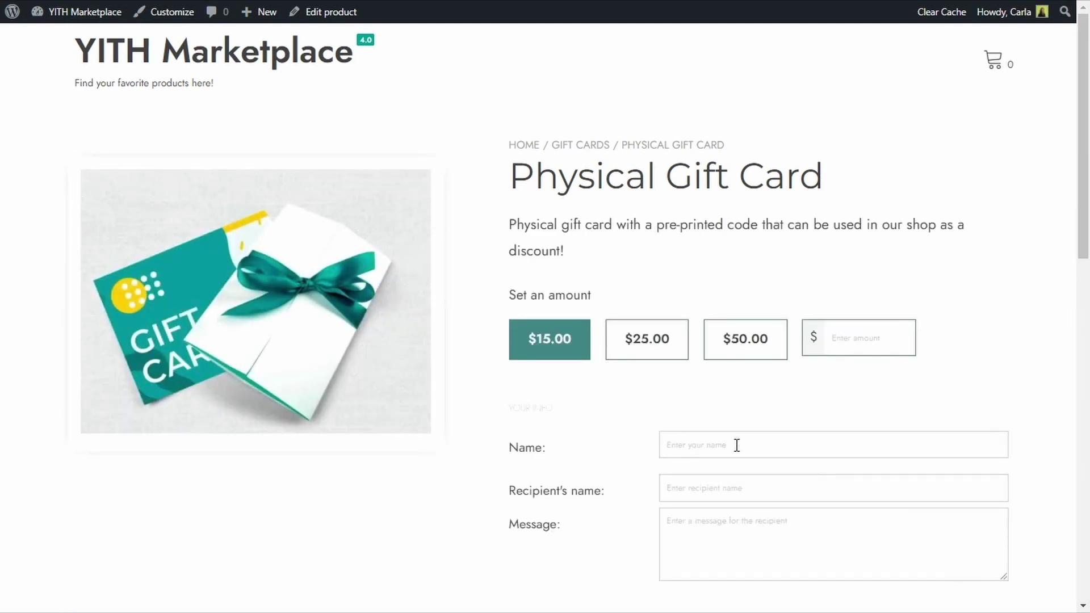
scroll(590, 559, "down", 3)
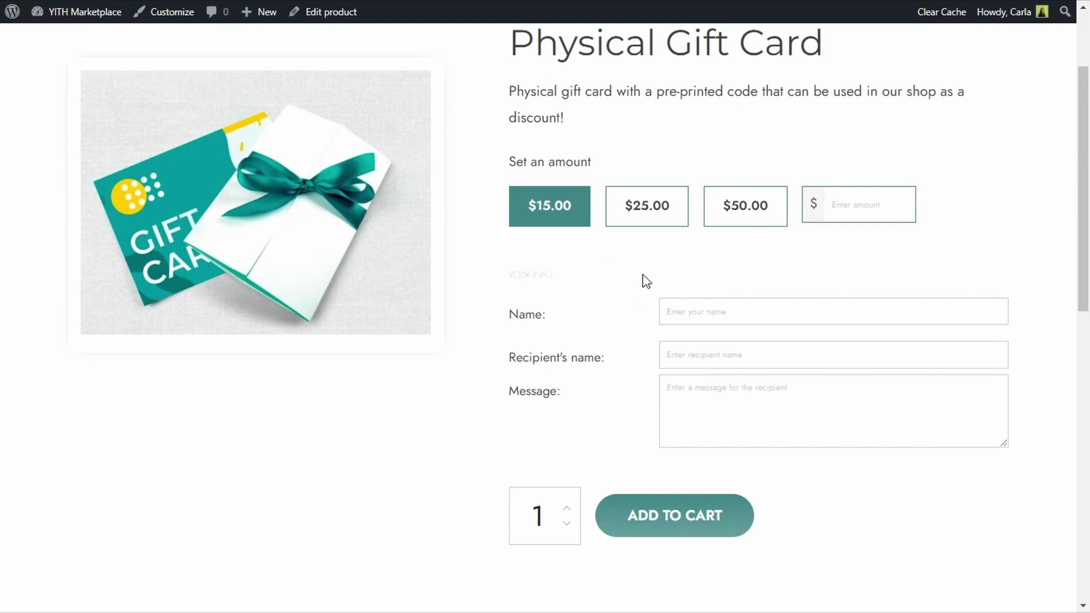
left_click(843, 219)
type("75")
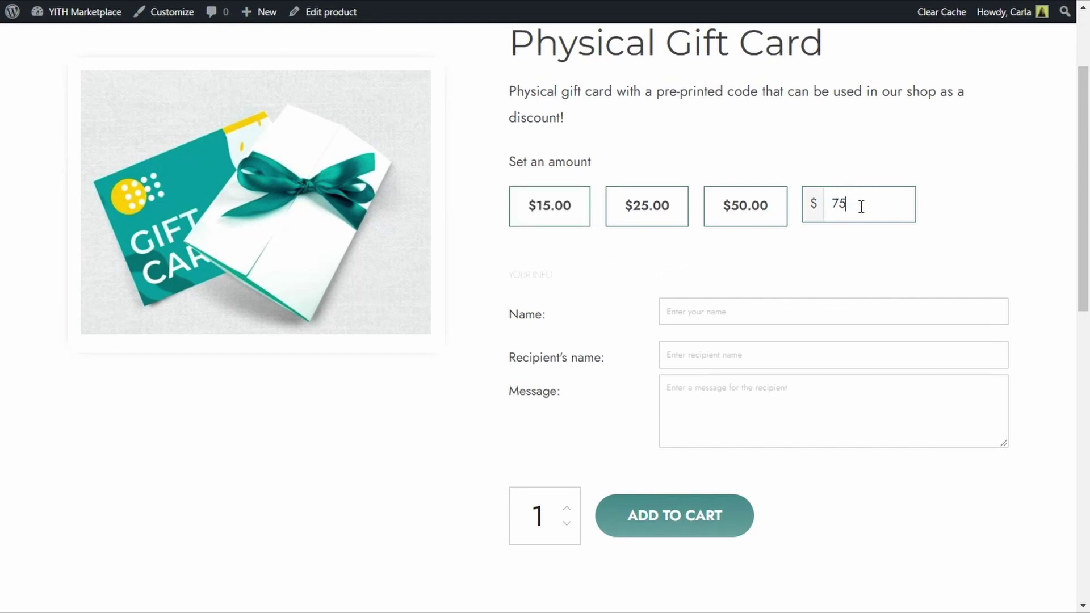
left_click(754, 306)
type("Carla")
key("Tab")
type("Jane")
key("Tab")
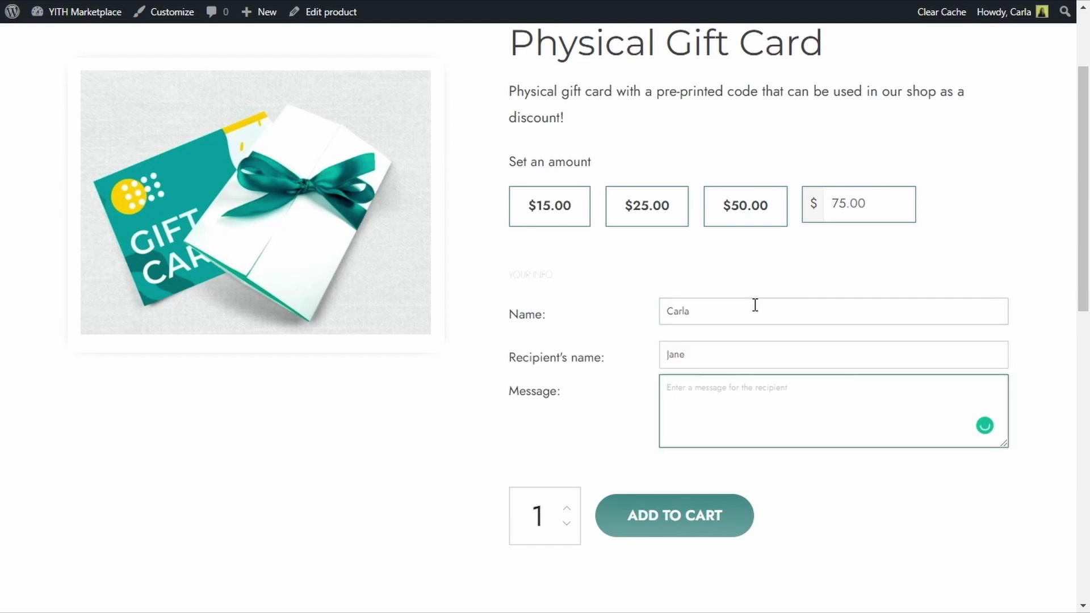
type("This is a gift for you :)")
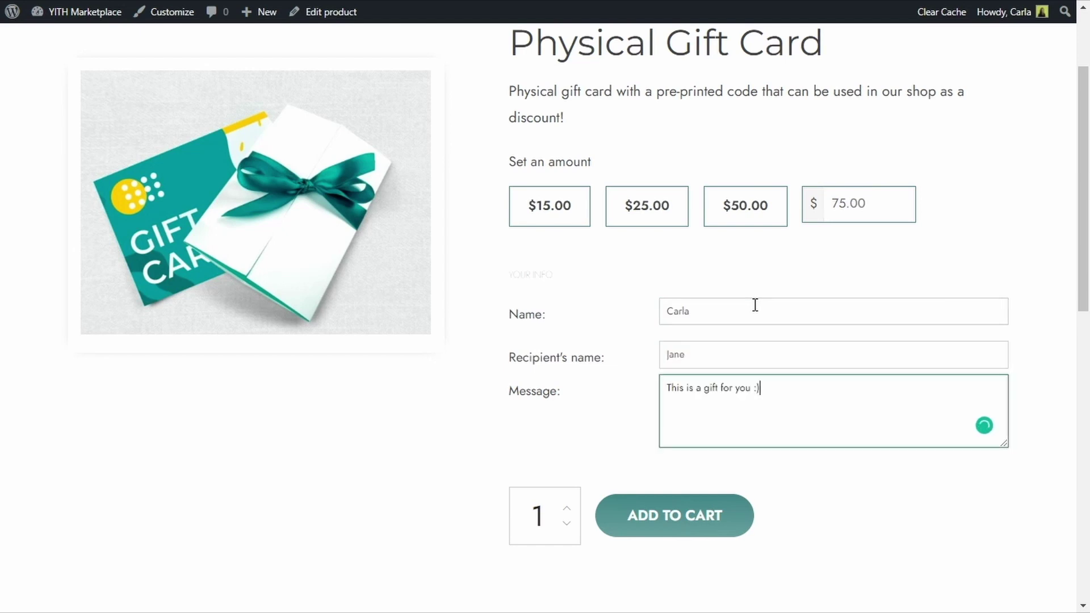
left_click(705, 514)
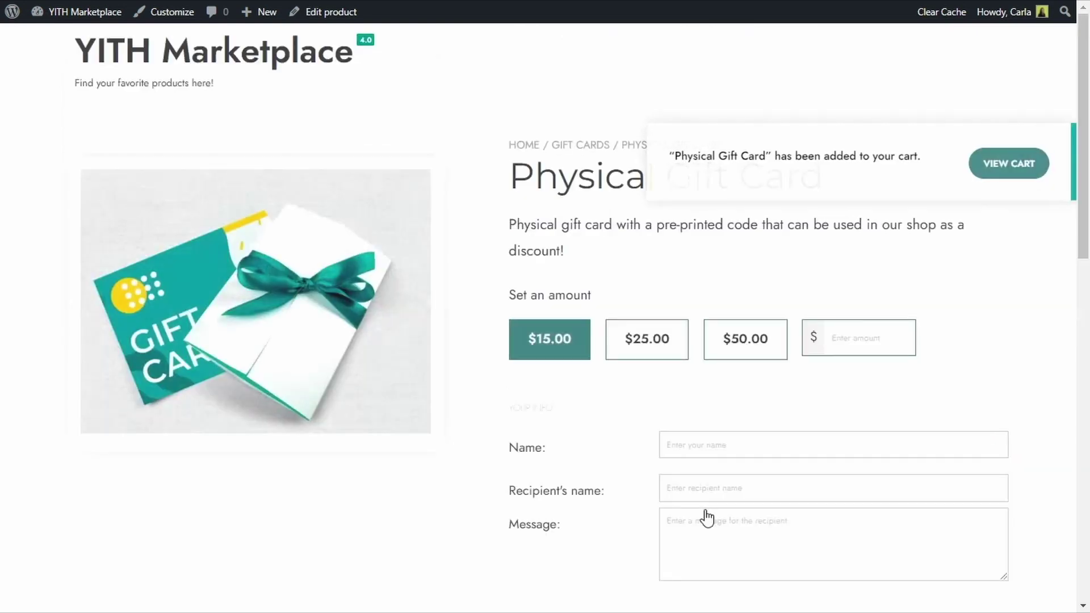
- Check out the cart and place the $80.00 Physical Gift Card order by direct bank transfer
left_click(1004, 170)
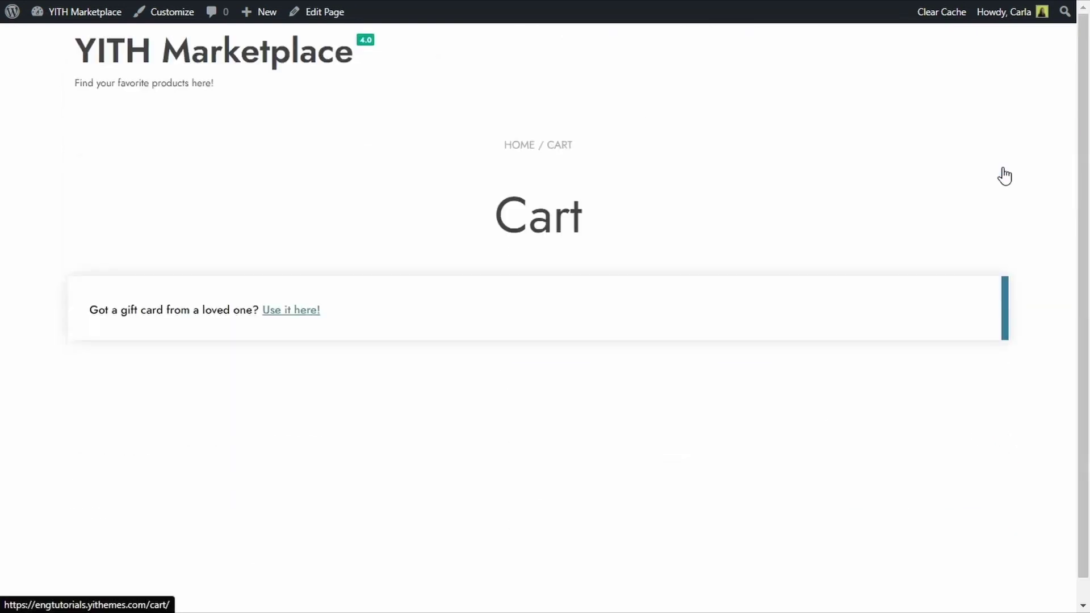
scroll(647, 201, "down", 1)
scroll(647, 201, "down", 2)
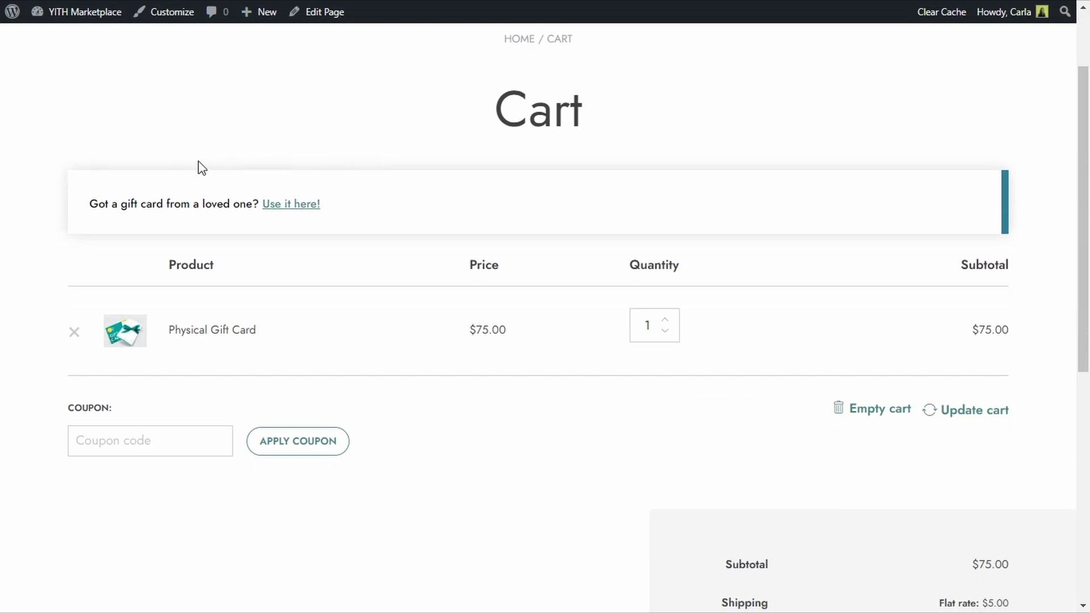
left_click(272, 211)
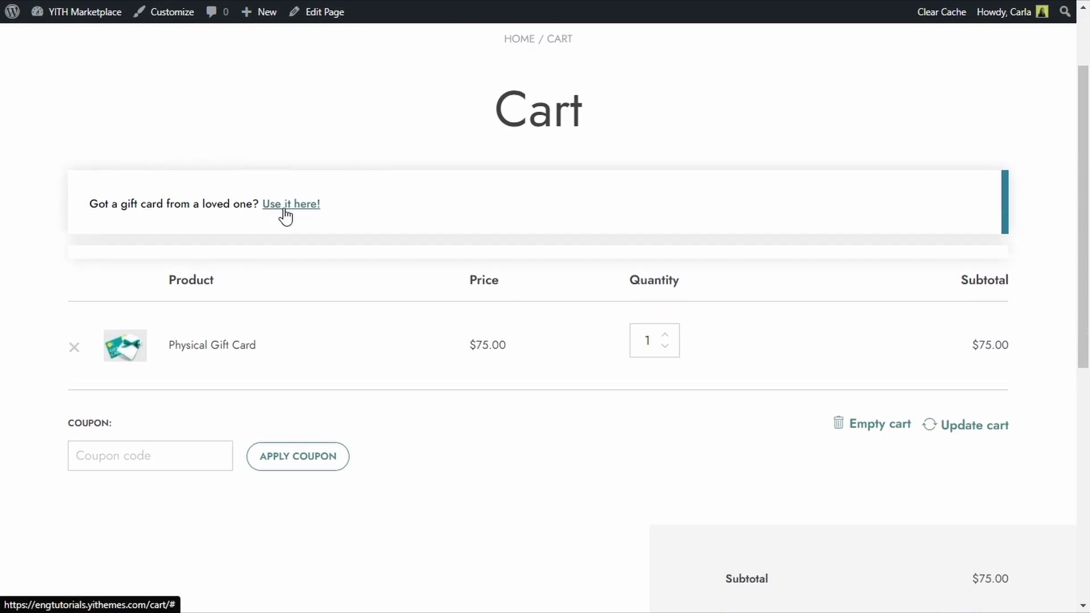
scroll(220, 344, "down", 5)
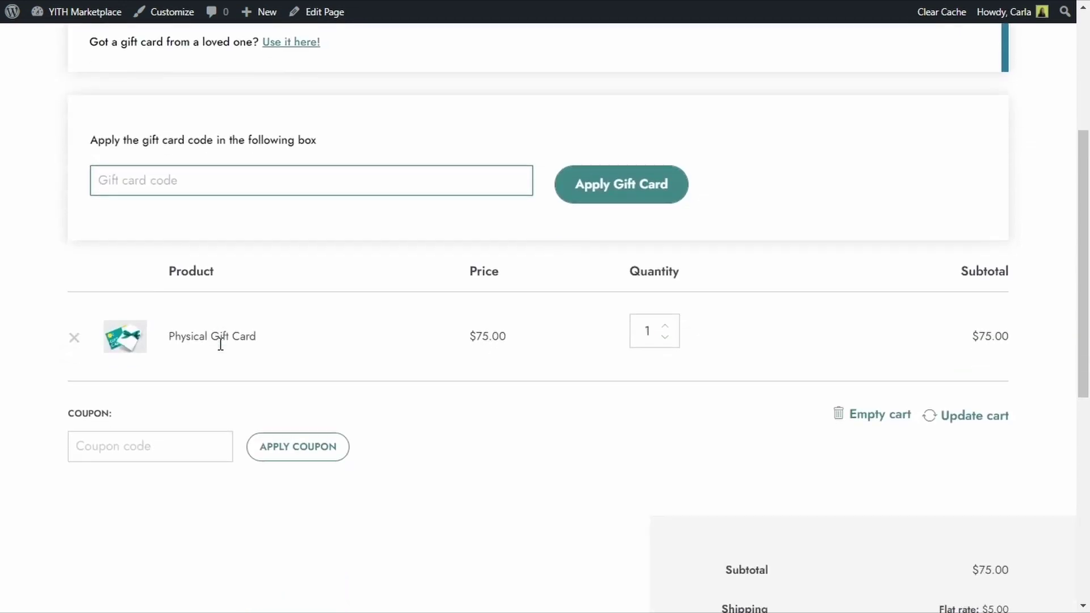
left_click(136, 368)
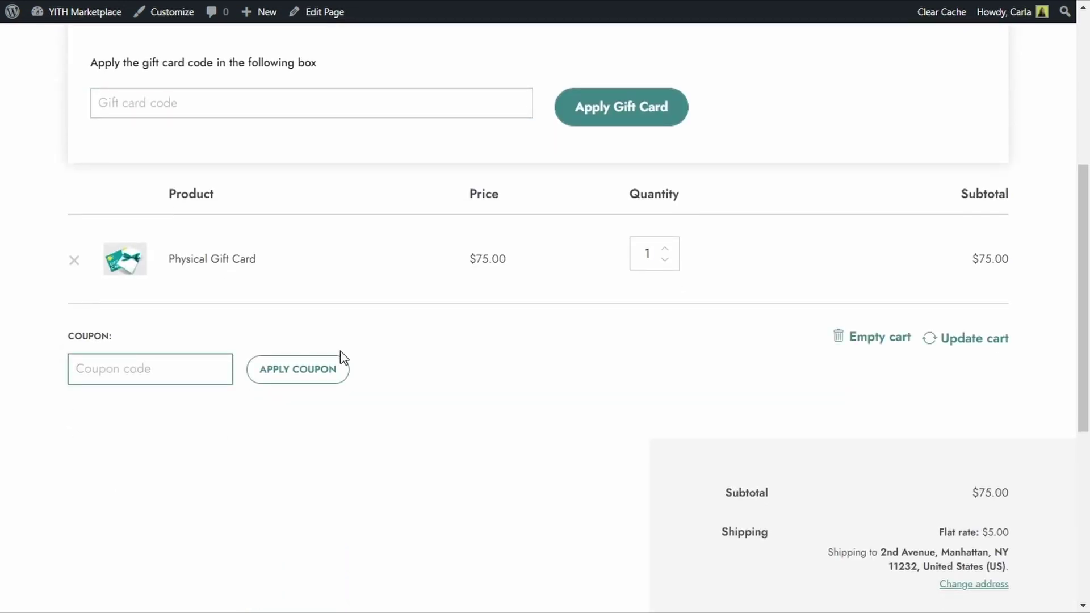
scroll(795, 403, "down", 4)
left_click(910, 491)
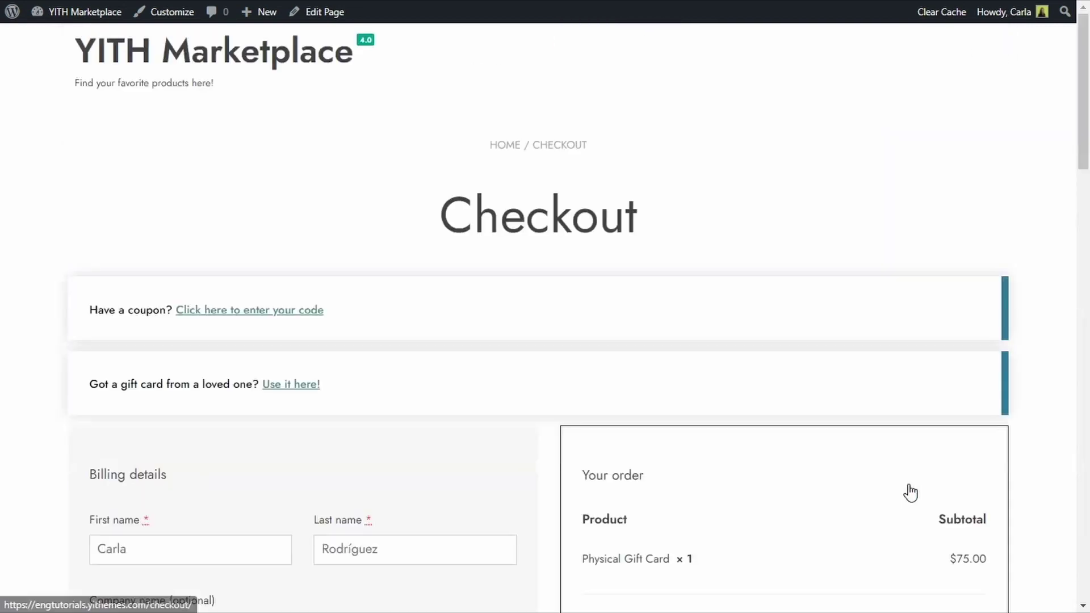
scroll(908, 492, "down", 10)
left_click(752, 501)
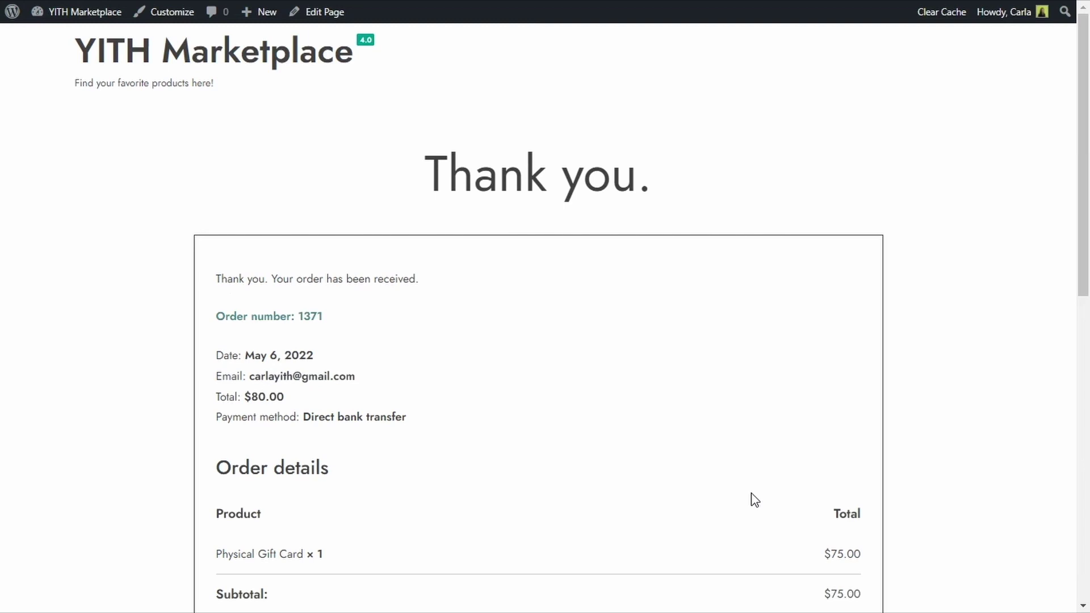
- Change the new $80.00 order's status from On hold to Completed, then return to Orders
key("ctrl+Tab")
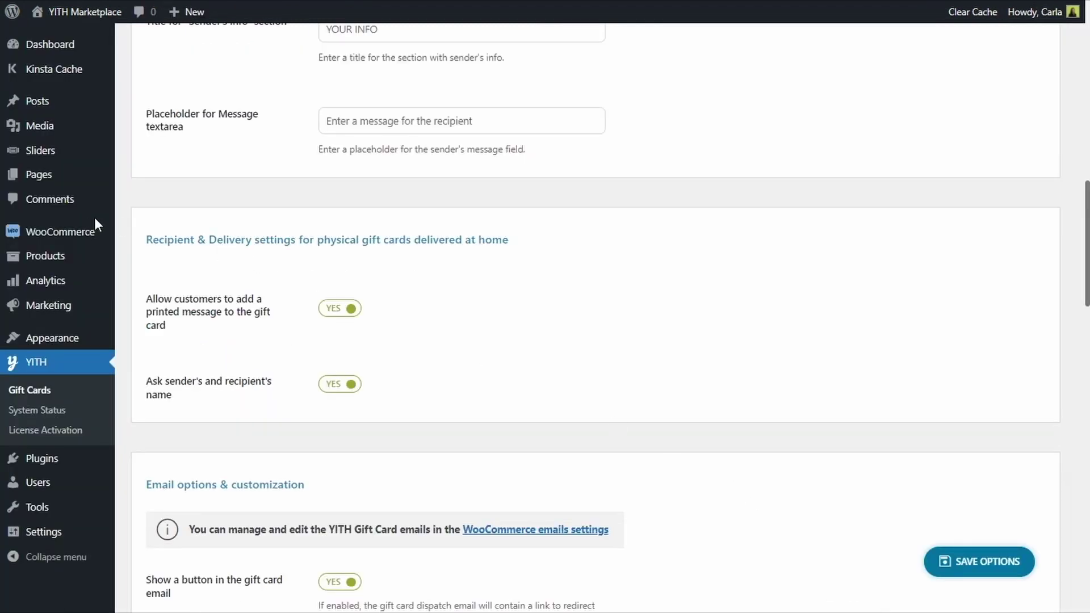
mouse_move(85, 234)
left_click(142, 255)
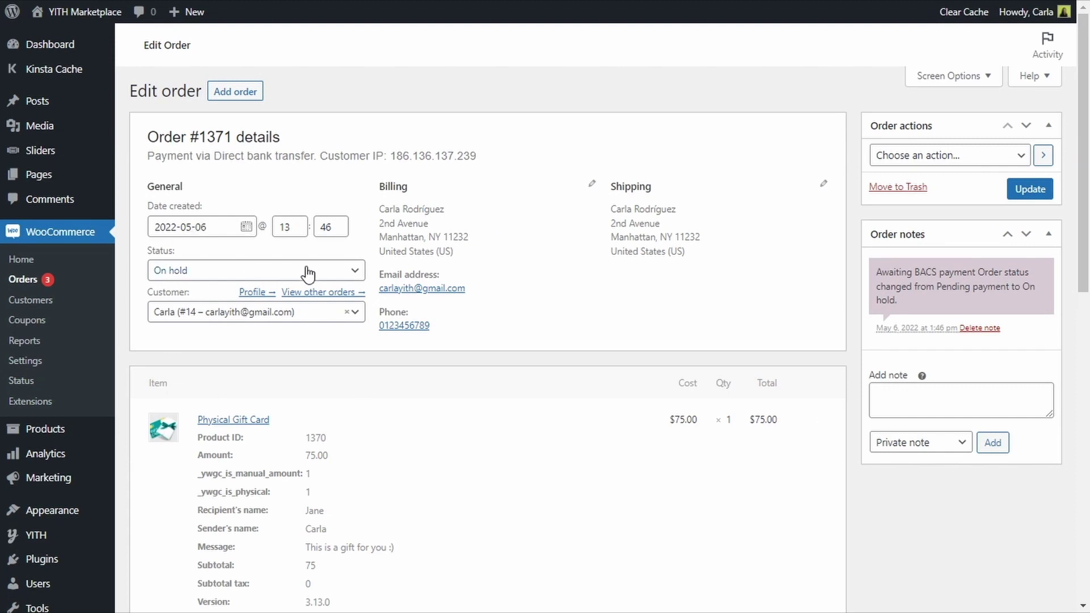
left_click(263, 272)
left_click(193, 367)
left_click(1029, 190)
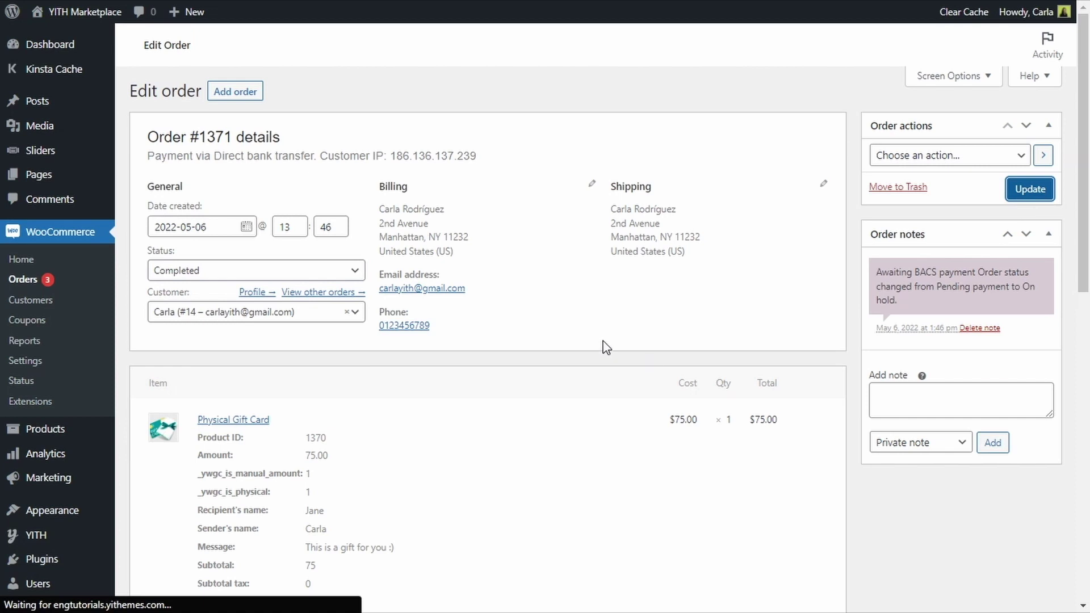
scroll(571, 382, "down", 2)
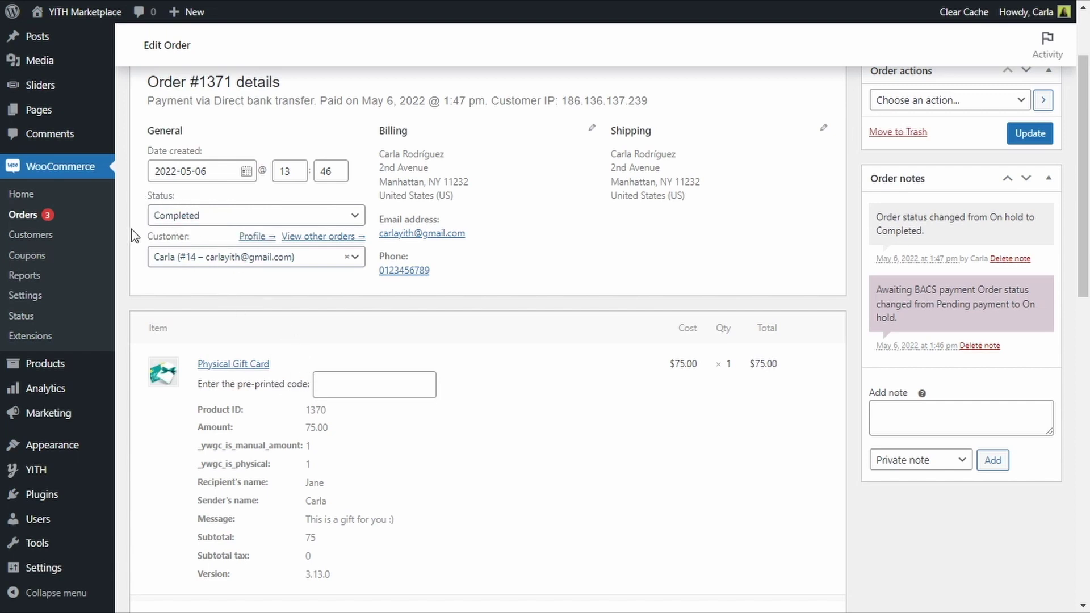
left_click(80, 217)
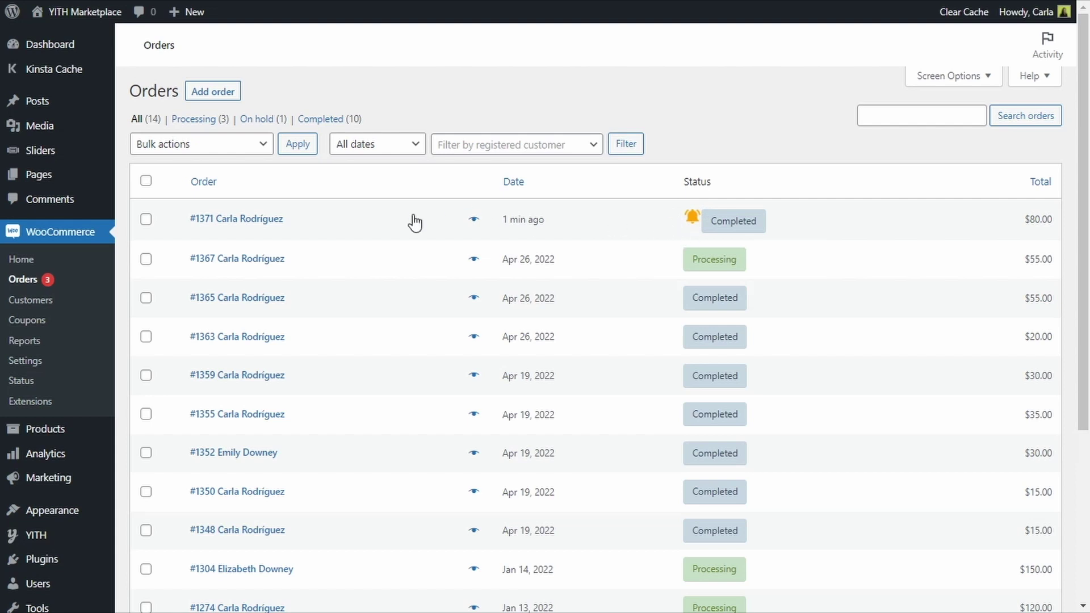
- Paste the pre-printed gift card code into order #1371's code field and update the order
left_click(278, 226)
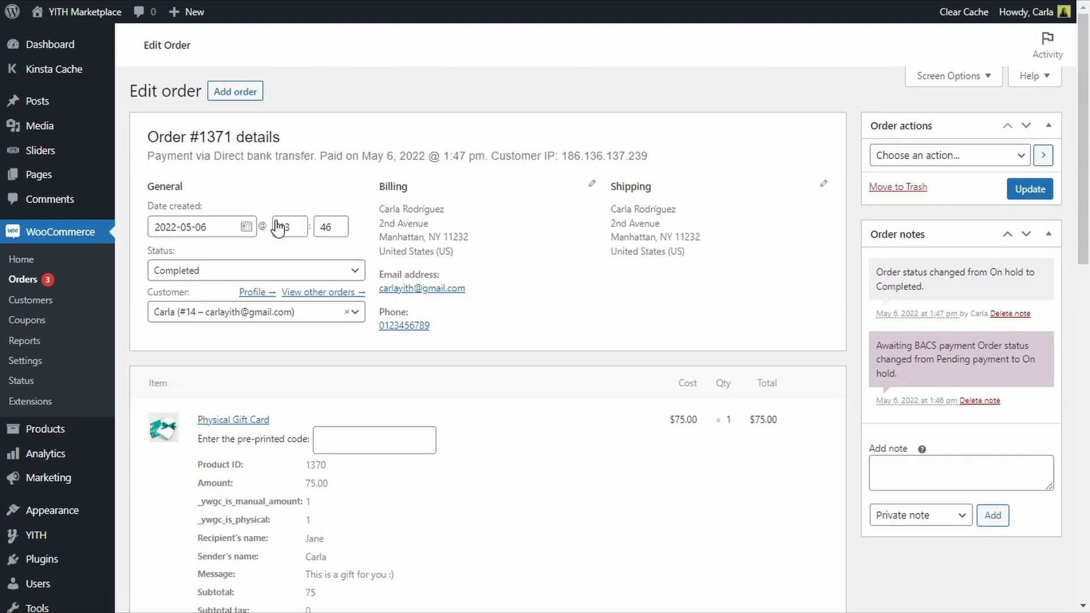
scroll(280, 223, "down", 3)
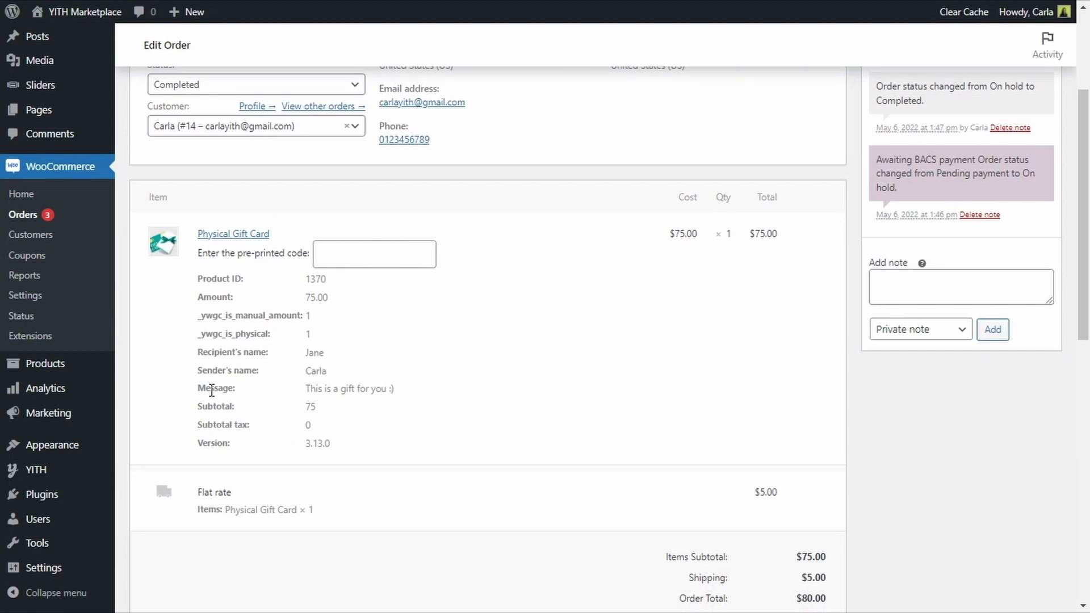
left_click(352, 250)
key("ctrl+v")
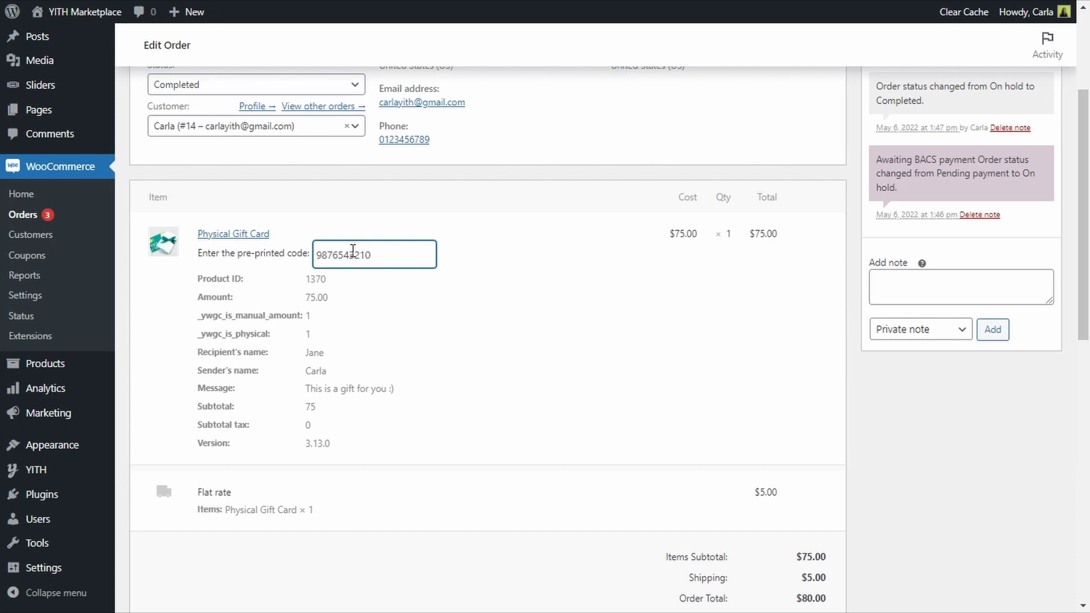
scroll(352, 254, "up", 3)
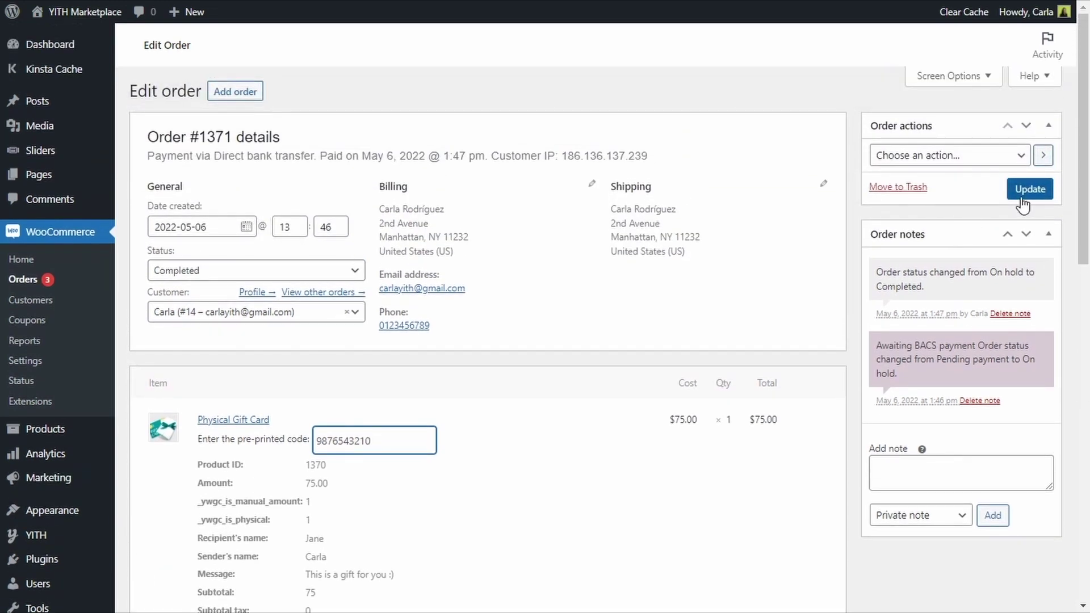
left_click(1022, 203)
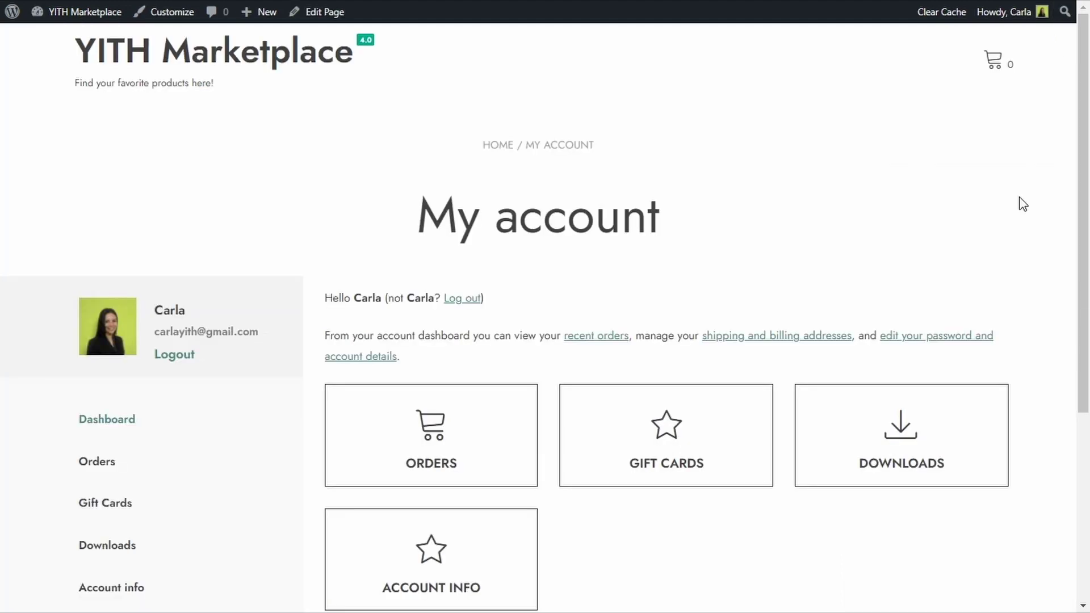
- Open the latest order in My account and highlight its Gift card code line
left_click(442, 433)
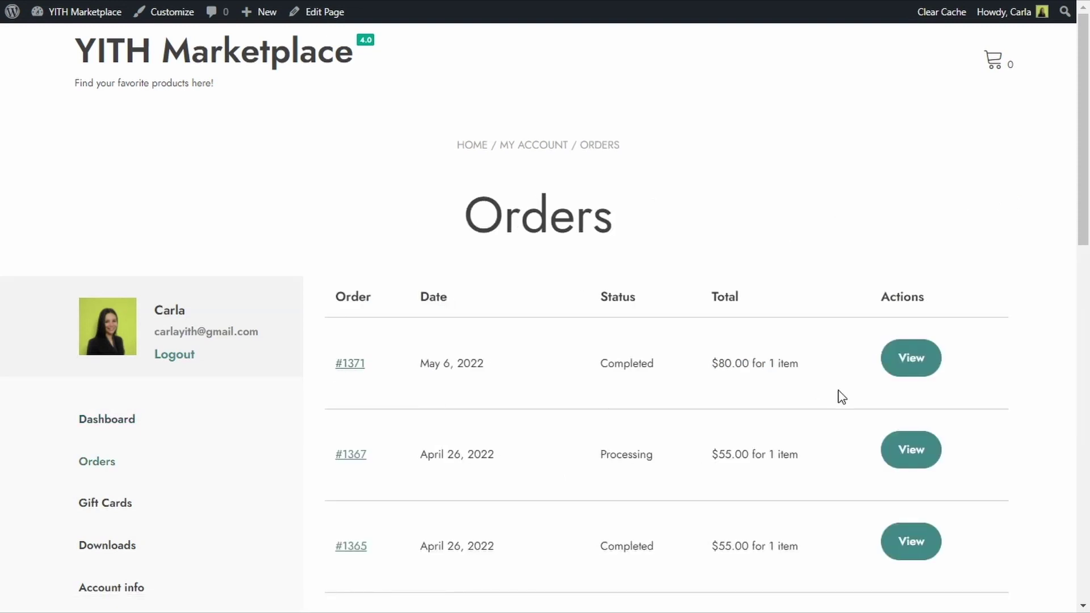
left_click(912, 359)
scroll(914, 362, "down", 1)
scroll(914, 363, "down", 1)
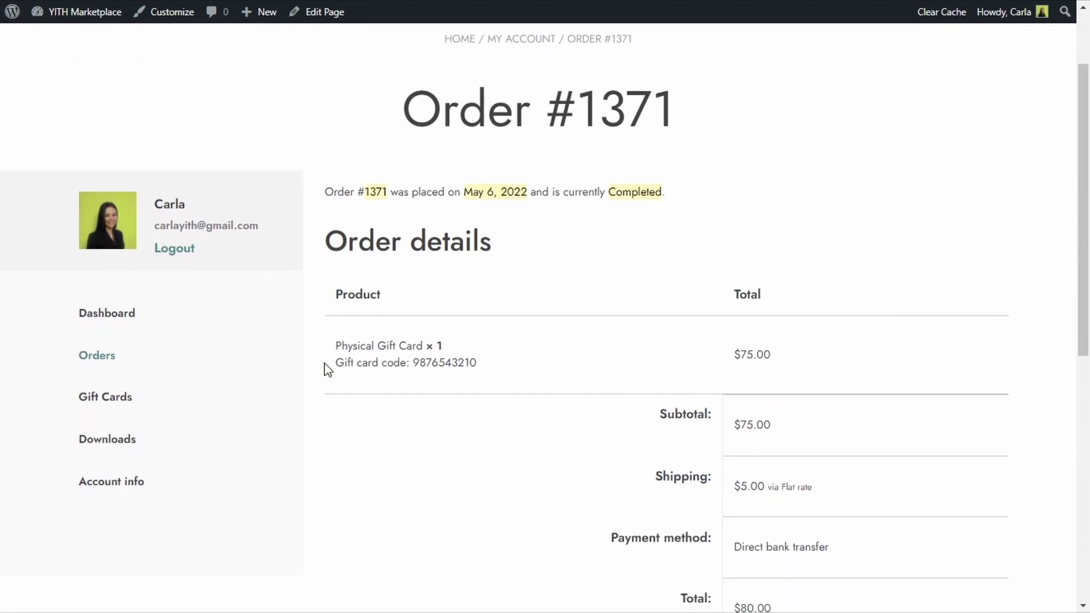
left_click_drag(328, 368, 536, 371)
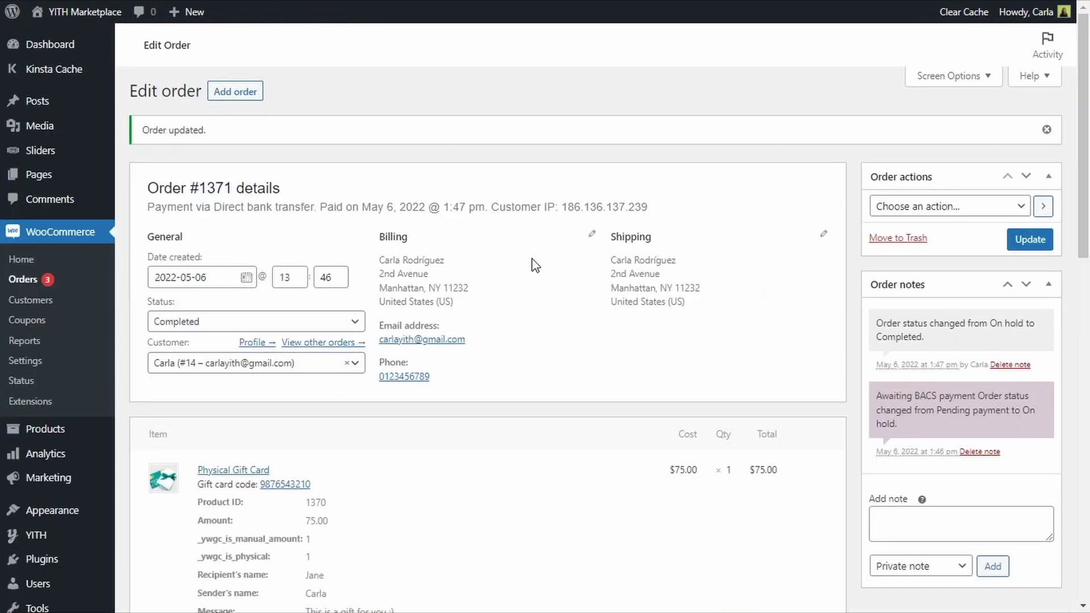
- Open the YITH Gift Cards dashboard listing the new pre-printed $75.00 physical gift card code
mouse_move(70, 537)
left_click(138, 534)
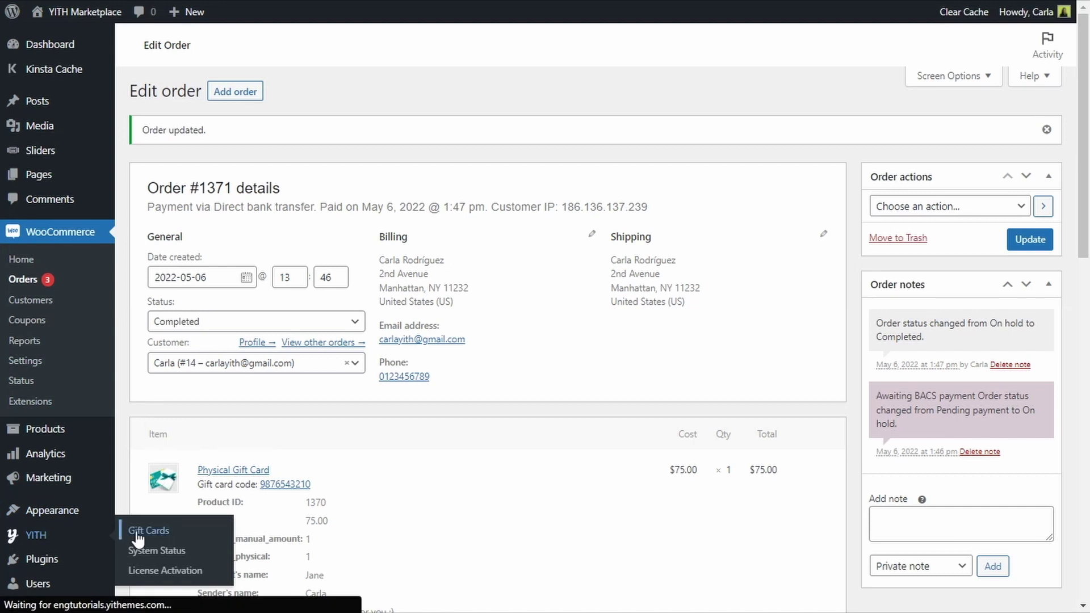